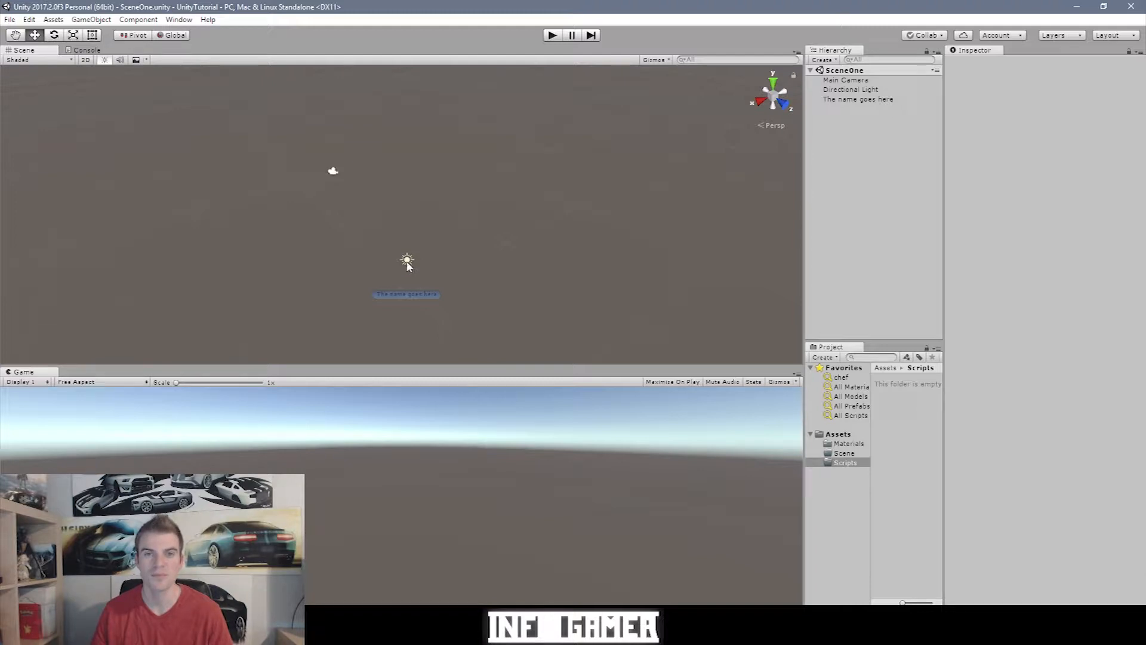
Step: Orbit the Scene view camera until the sky and horizon appear behind the empty object
left_click_drag(335, 273, 474, 220, "alt")
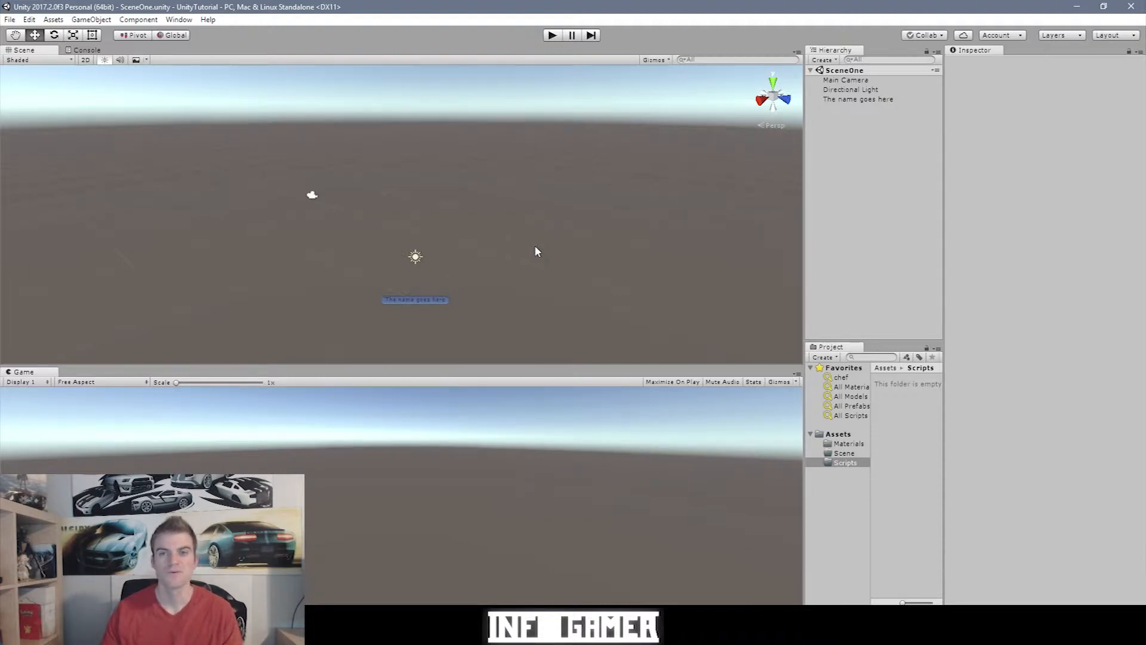
Step: Select 'The name goes here' in the Hierarchy to inspect its Transform and Rigidbody
left_click(848, 100)
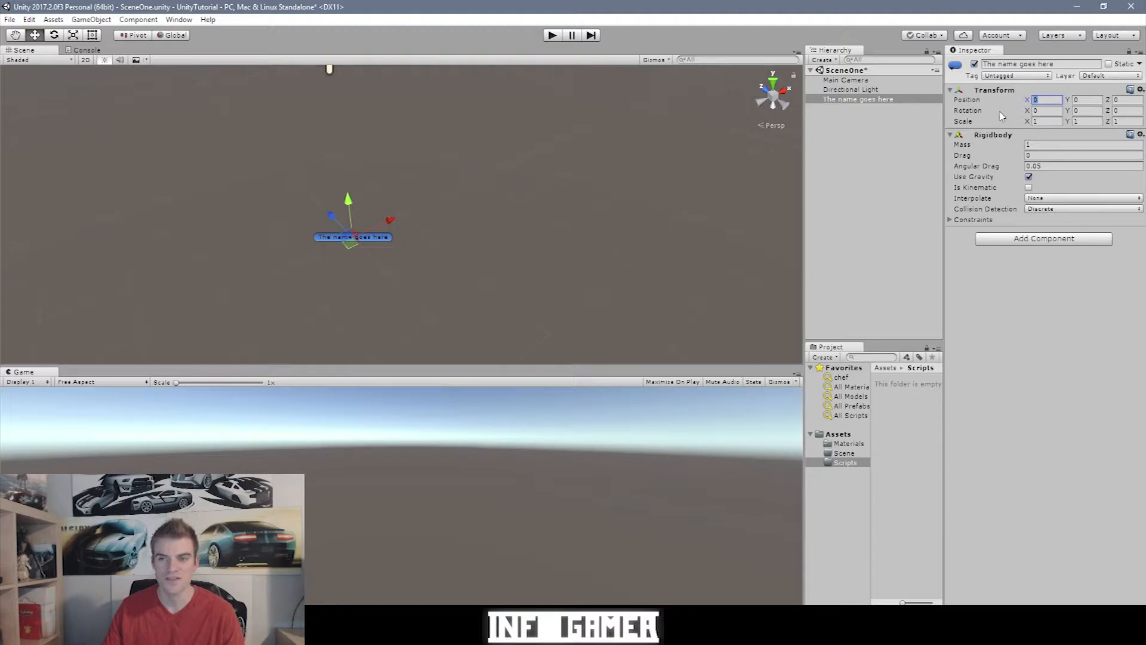
Step: Set the Position X of 'The name goes here' to 1
type("1")
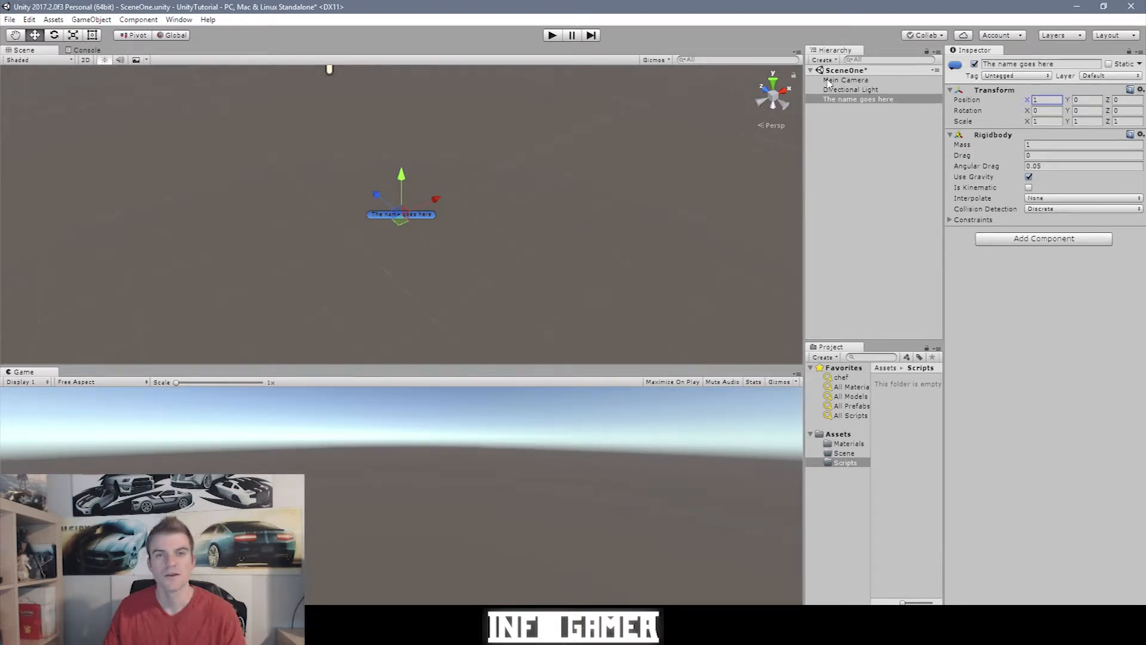
Step: Create a 3D Cube object and move it up in the Hierarchy list
left_click(827, 61)
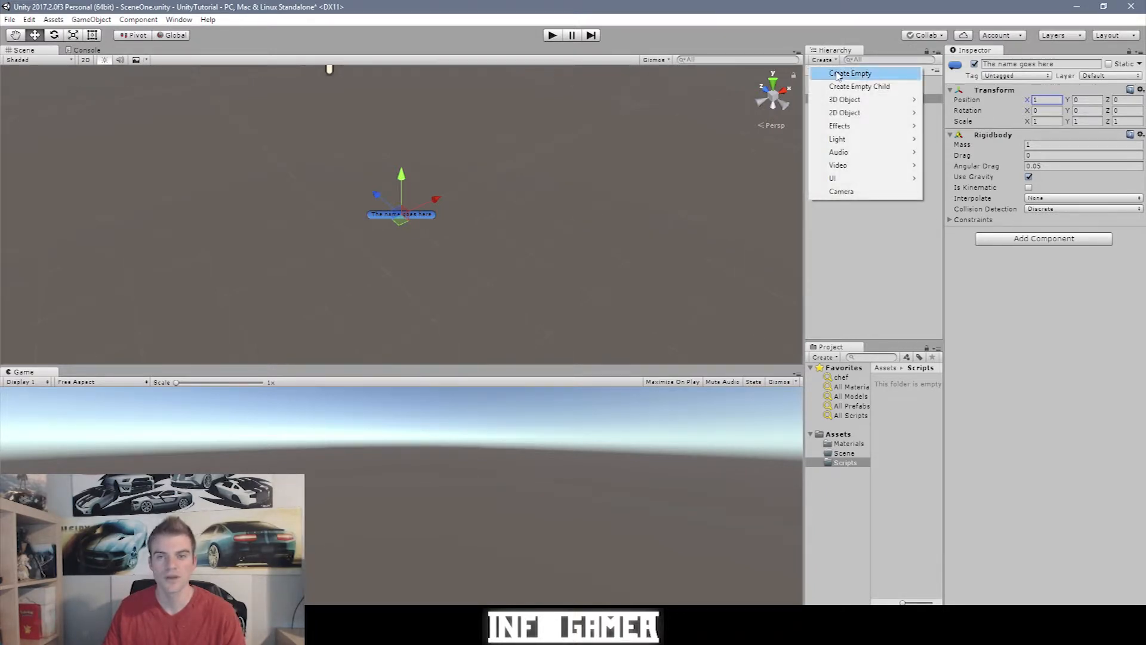
mouse_move(845, 104)
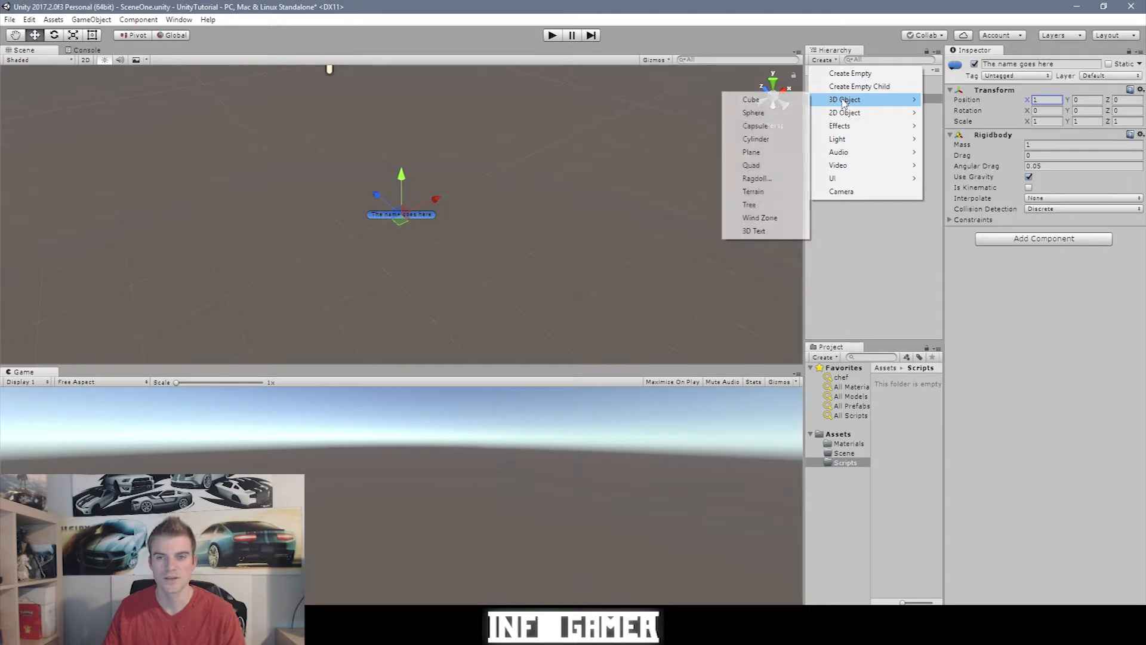
left_click(790, 101)
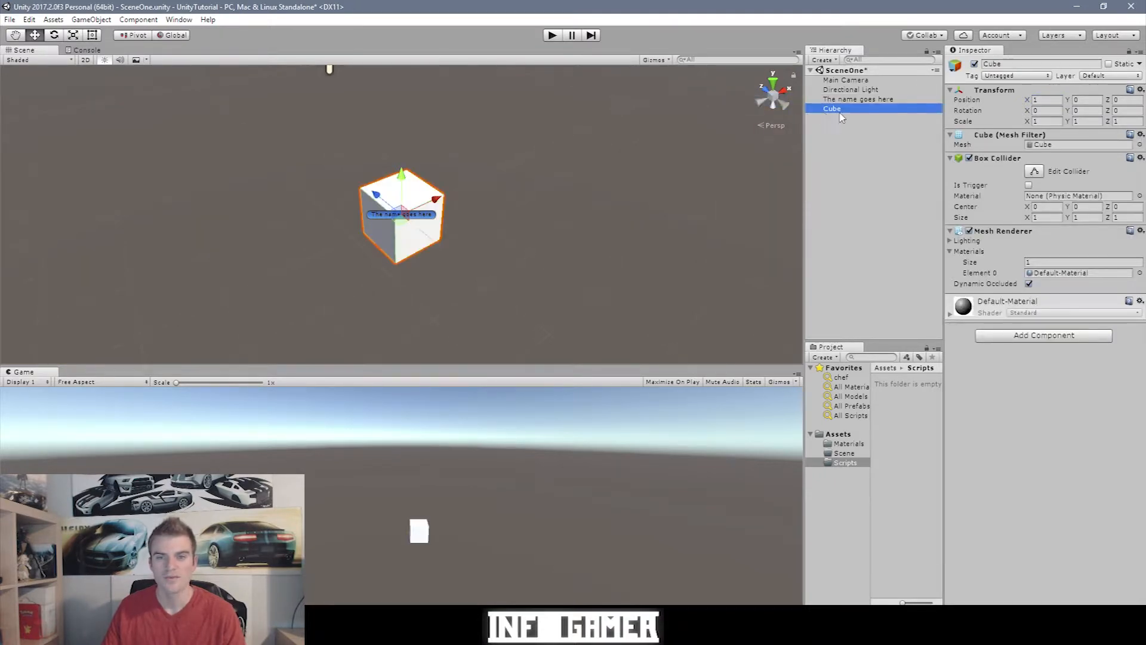
left_click_drag(841, 115, 838, 105)
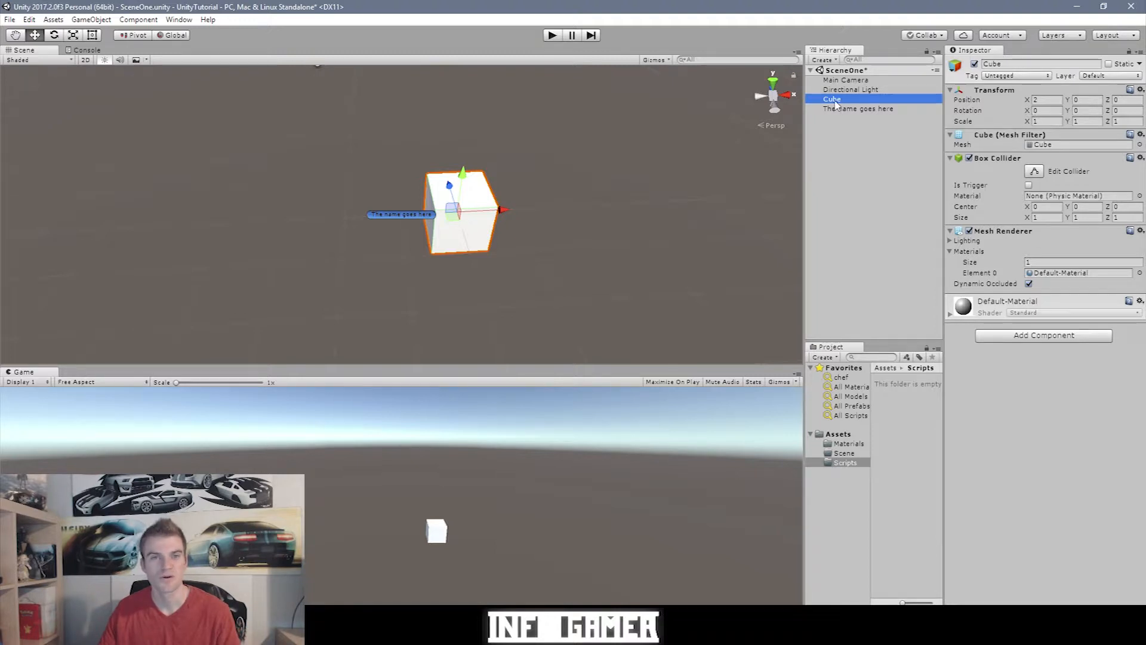
Step: Parent the Cube under 'The name goes here', shift it along X, then drag the parent along Z
left_click_drag(836, 104, 843, 112)
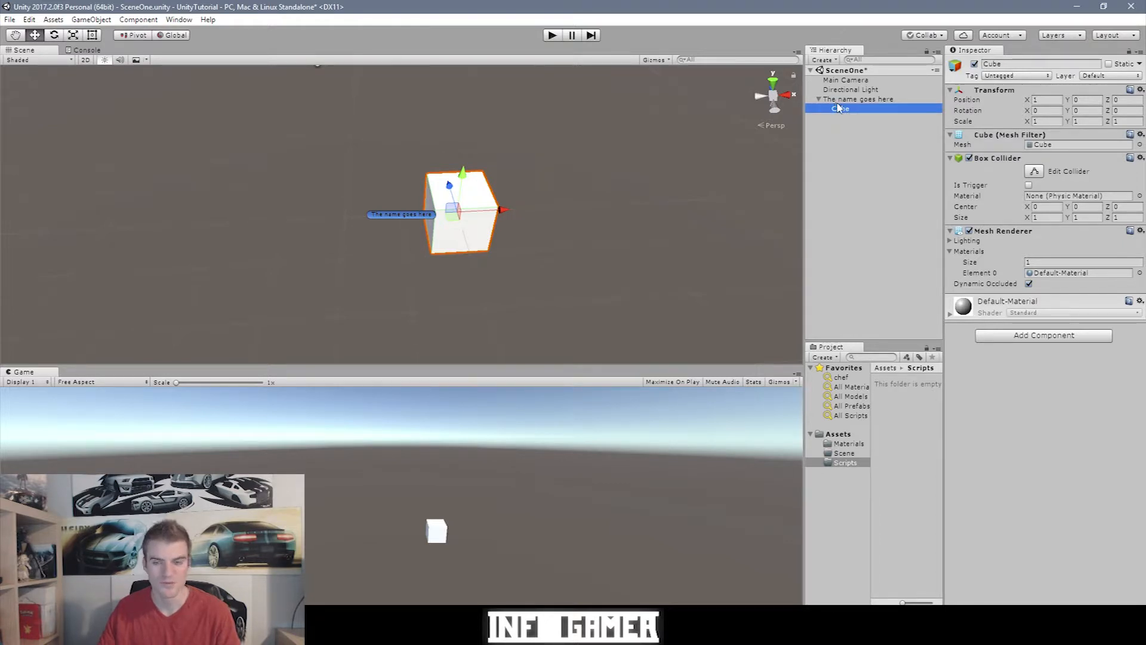
left_click_drag(499, 216, 554, 138)
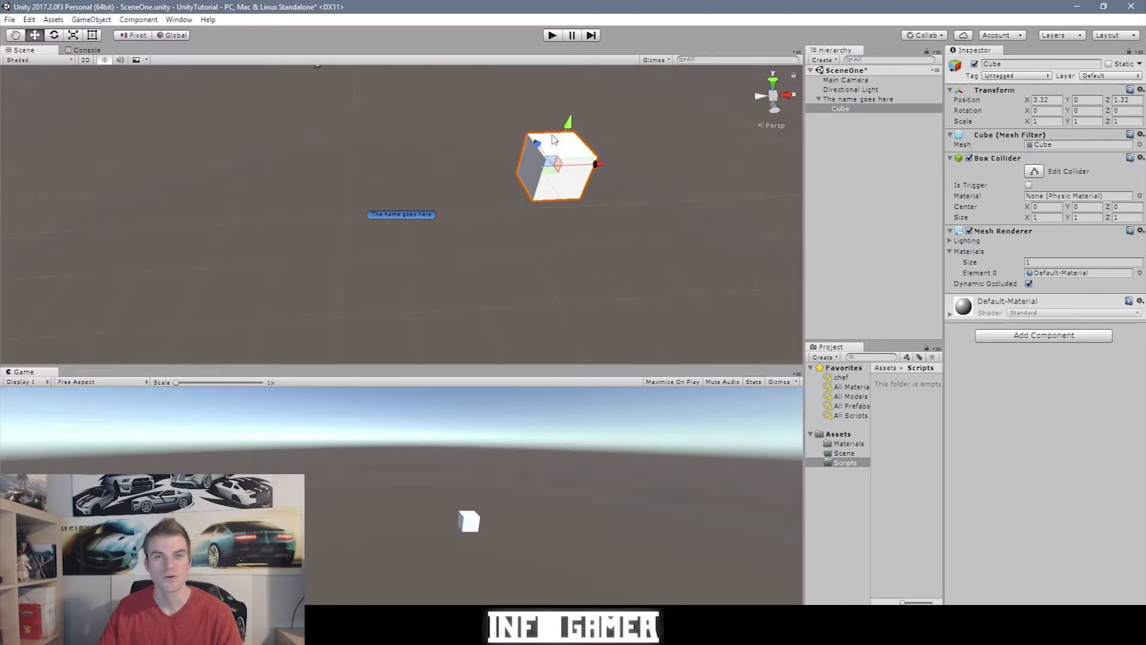
left_click(393, 215)
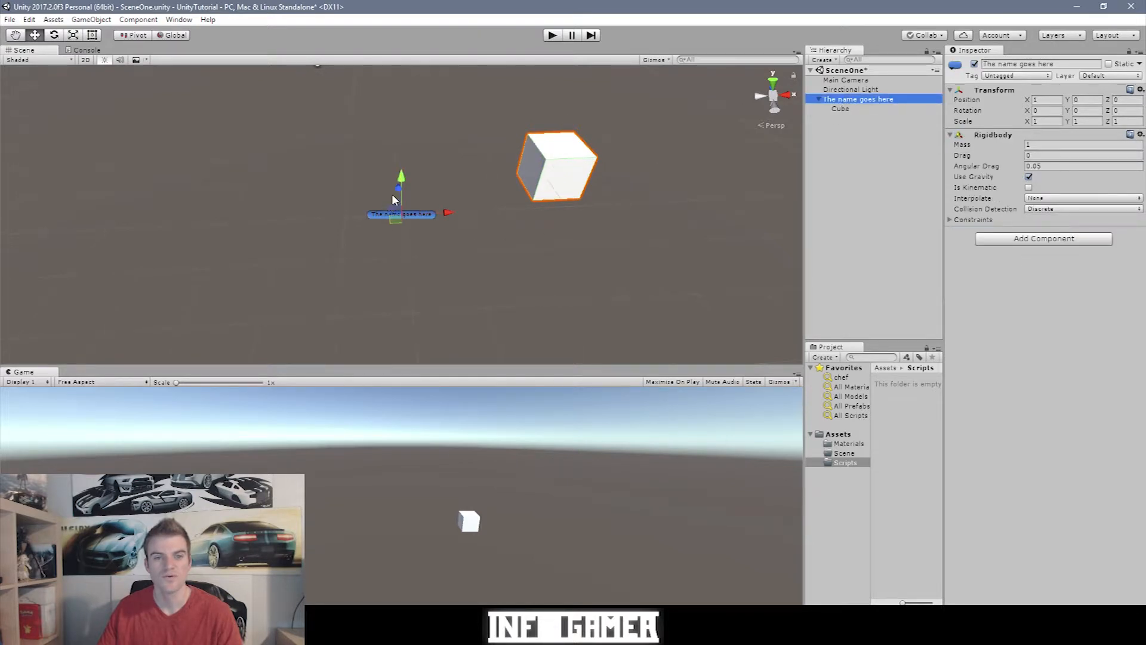
left_click_drag(394, 198, 474, 168)
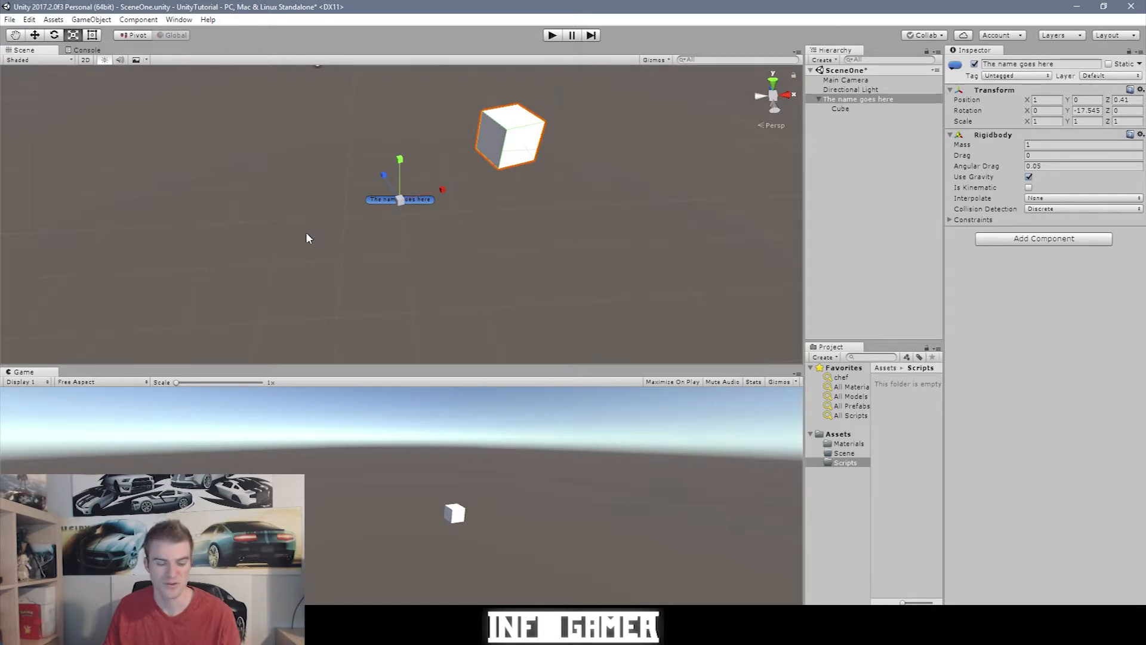
Step: Pan the Scene view with the Hand tool to frame the Cube, its parent and the sun light
key("q")
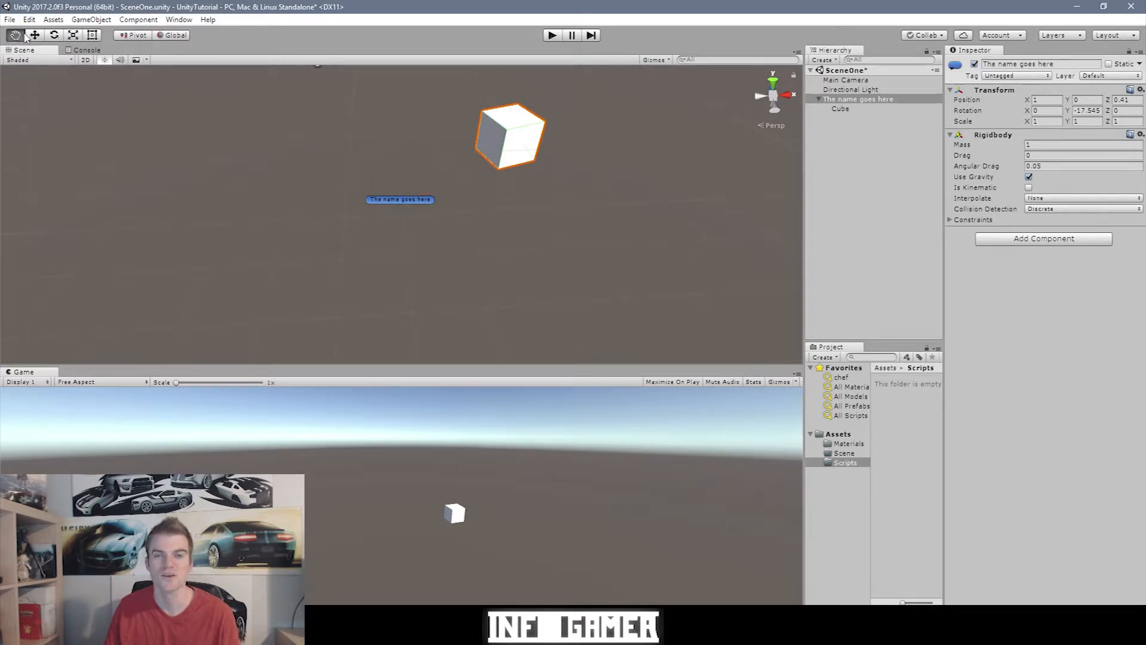
left_click_drag(508, 225, 475, 206)
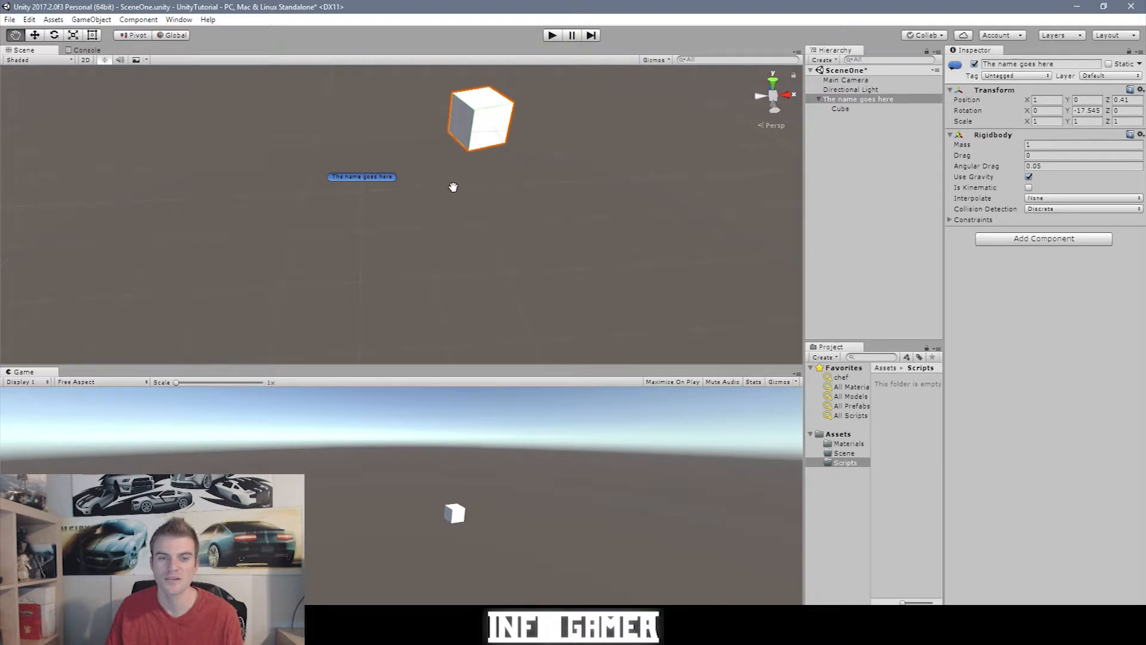
left_click_drag(455, 186, 431, 297)
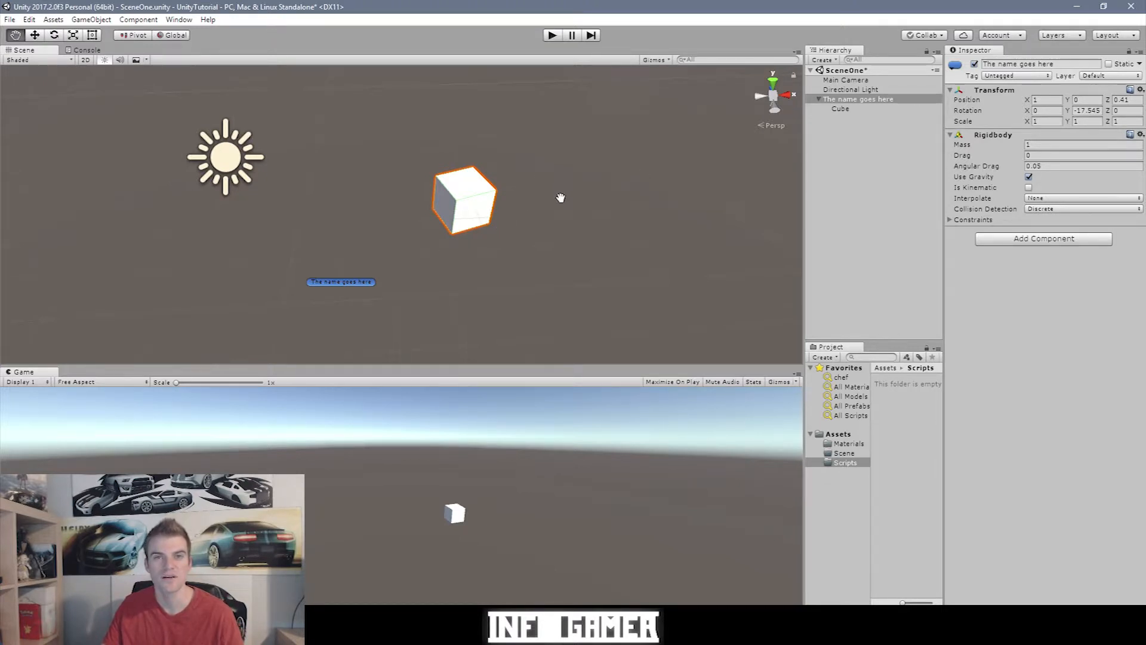
left_click_drag(561, 197, 417, 214)
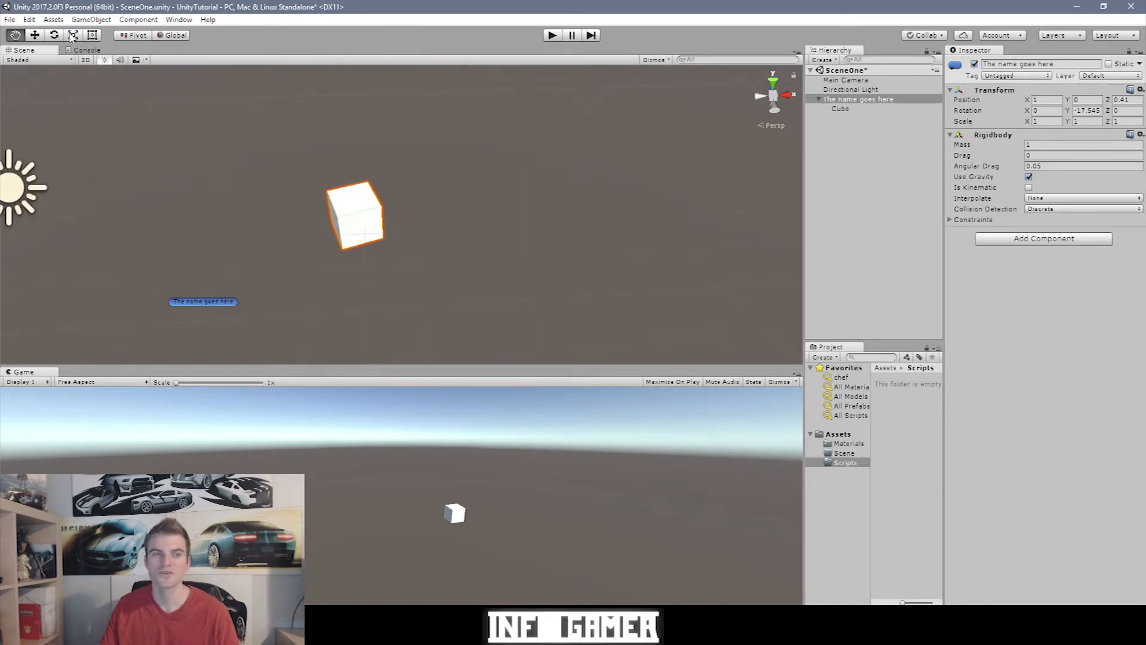
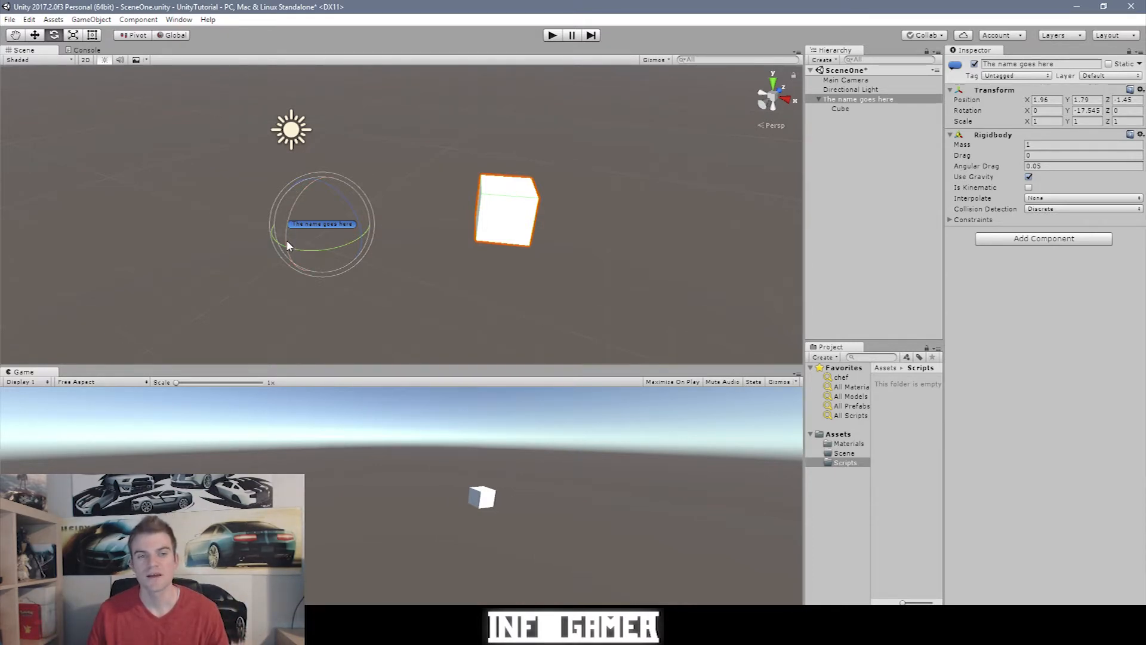
Step: Rotate 'The name goes here' to roughly 24.5, -19.7, -9.1 so its child Cube swings along
left_click_drag(287, 244, 343, 237)
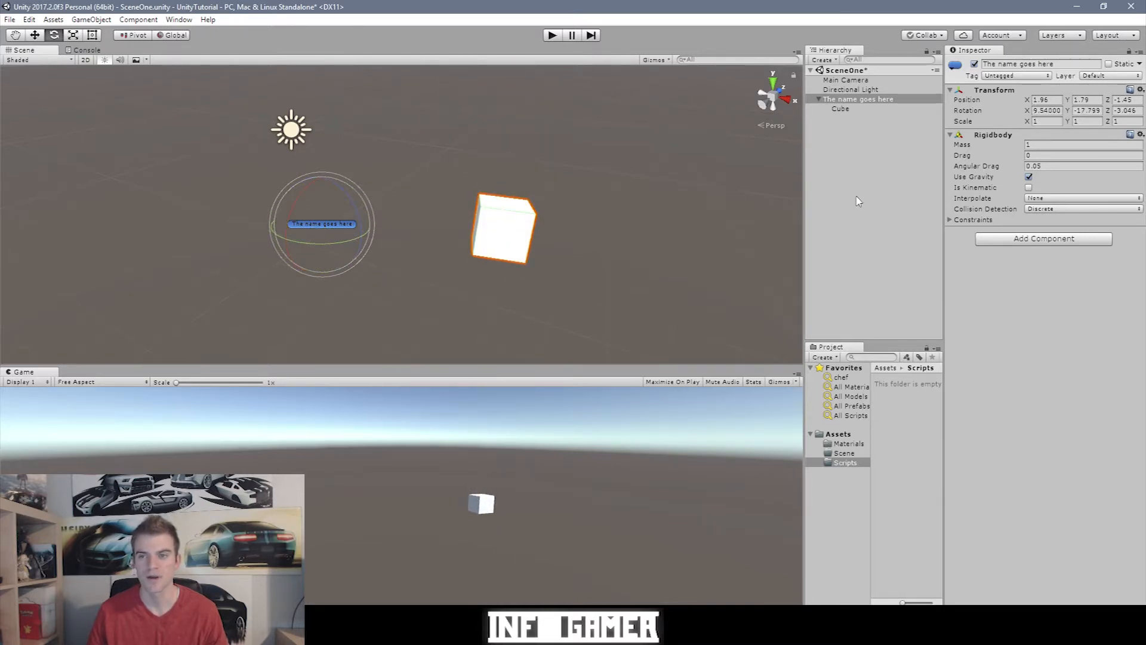
left_click_drag(289, 208, 384, 212)
Step: Set the empty's Rotation X, Y and Z to 0 in the Inspector
left_click(1044, 110)
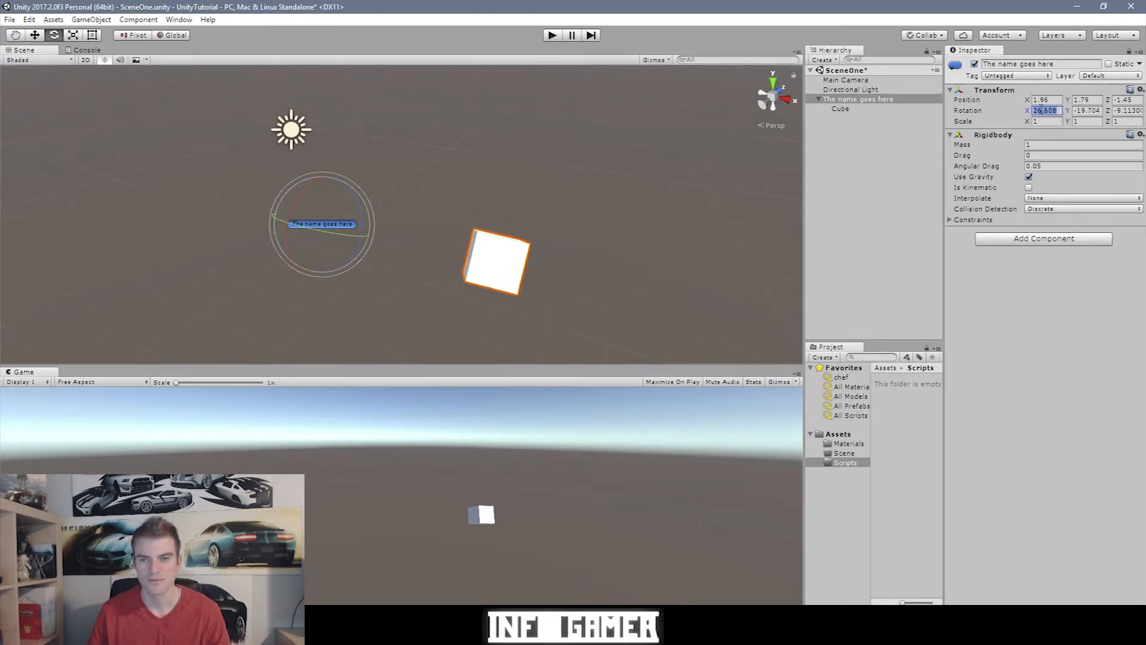
type("0")
key("Tab")
key("Tab")
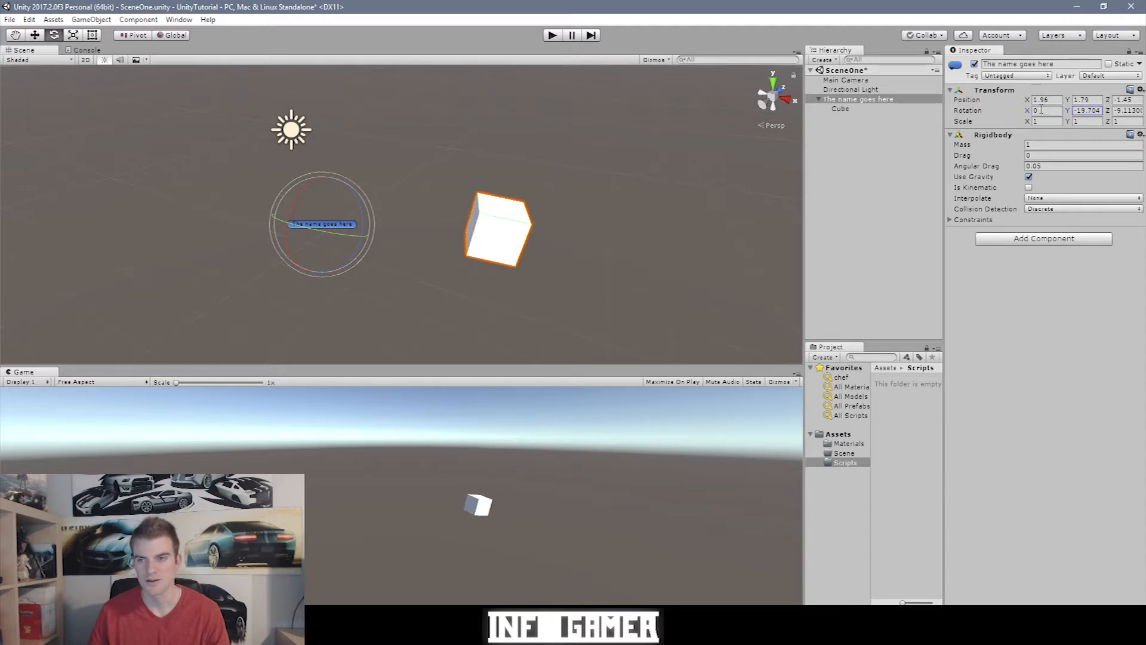
left_click(1074, 111)
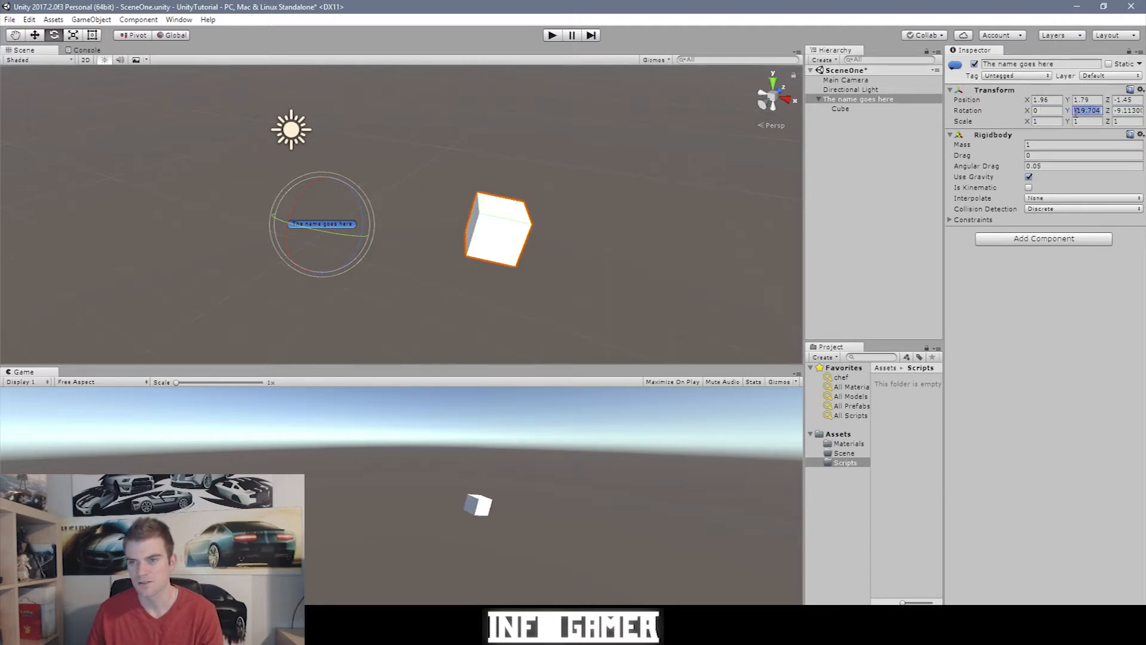
type("0")
key("Tab")
type("0")
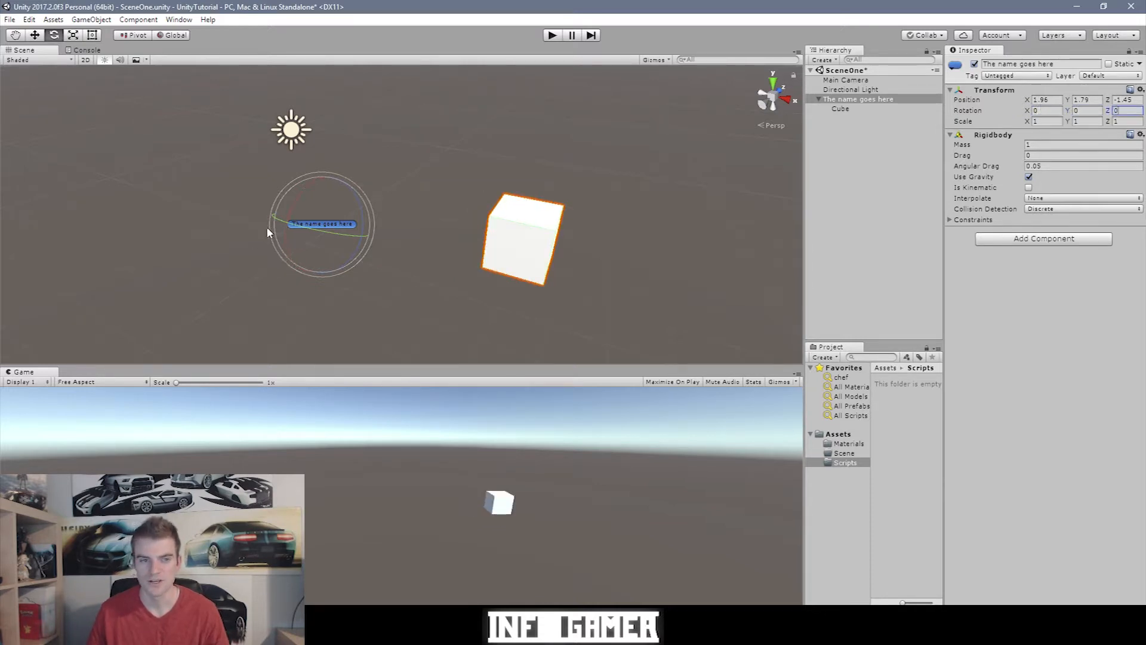
Step: Switch the gizmo to Local axes, try a tilt and undo it, then select the empty with the Scale tool
left_click(172, 35)
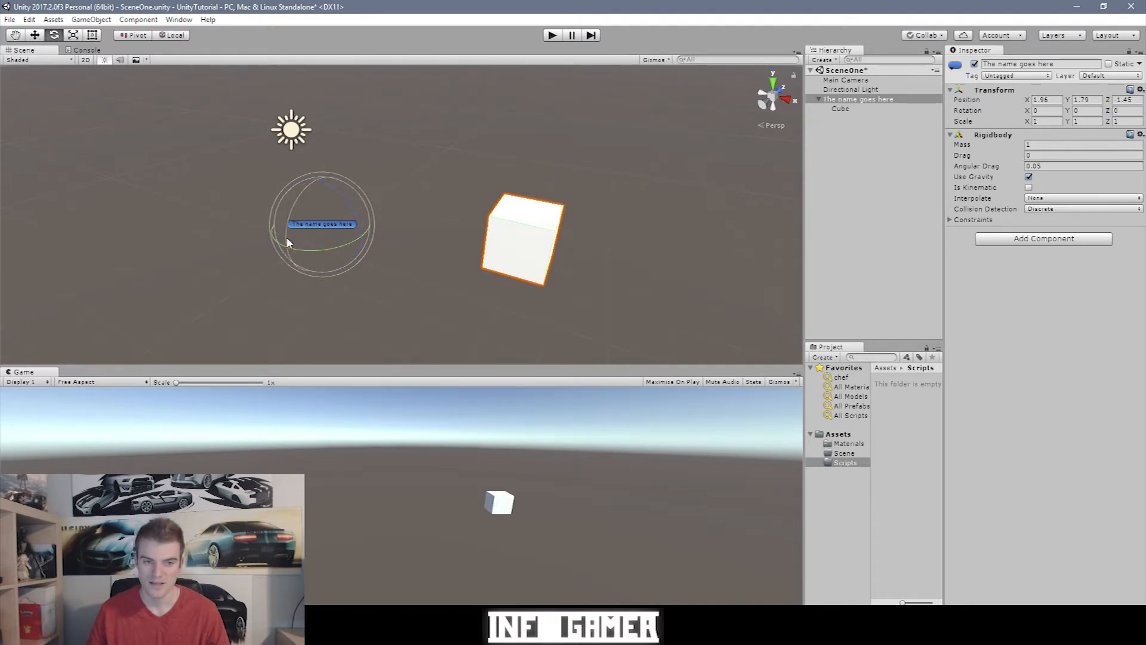
left_click_drag(287, 240, 322, 206)
key("ctrl+z")
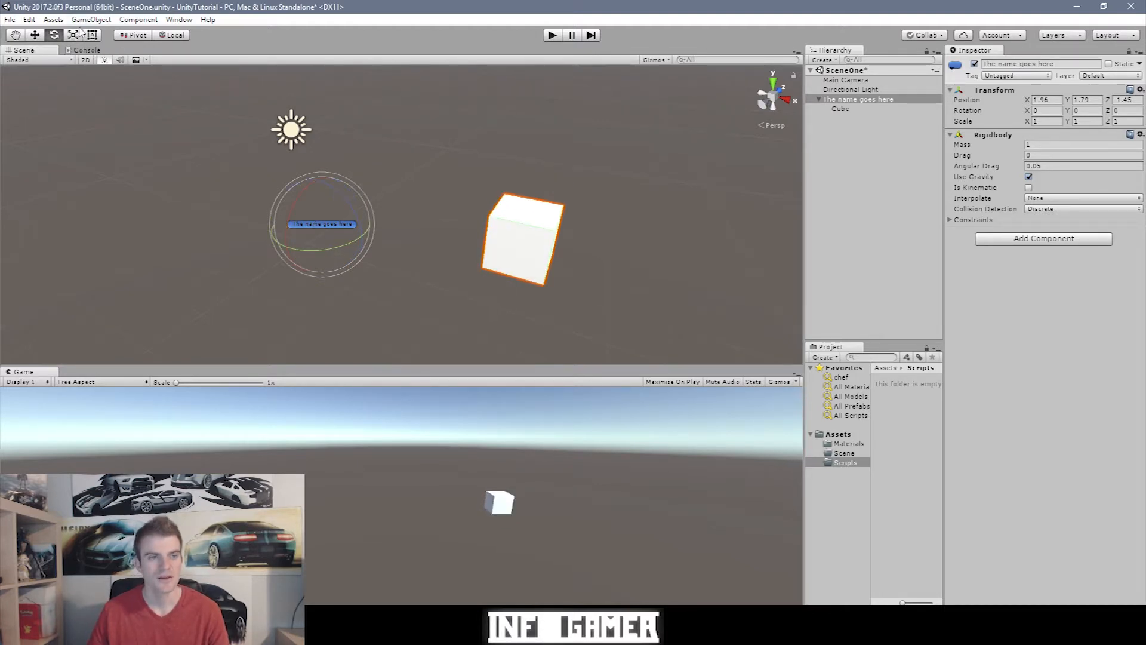
key("r")
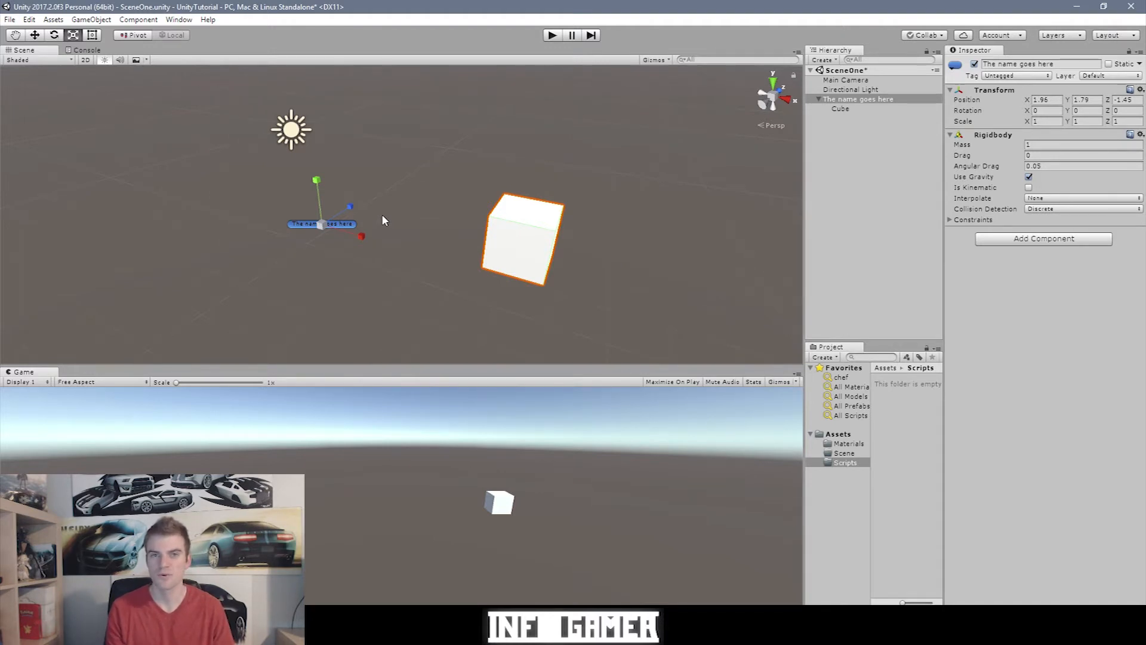
left_click(323, 226)
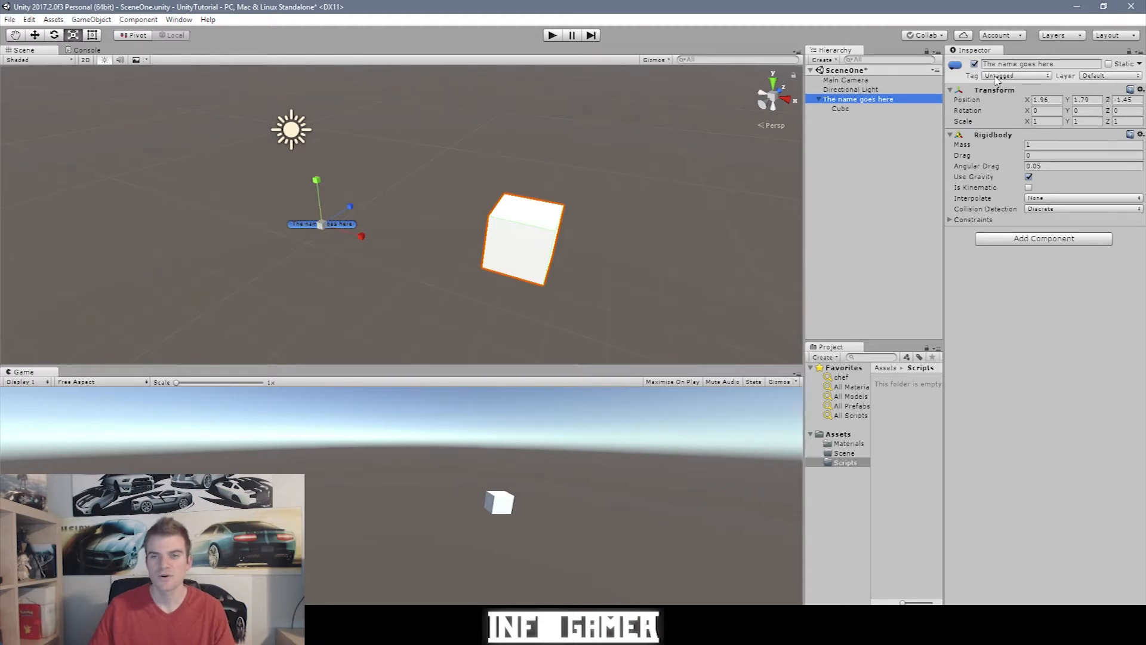
Step: Stretch the Cube along X and Z, then scale it uniformly to about 4.66, 1.23, 1.23
left_click(857, 108)
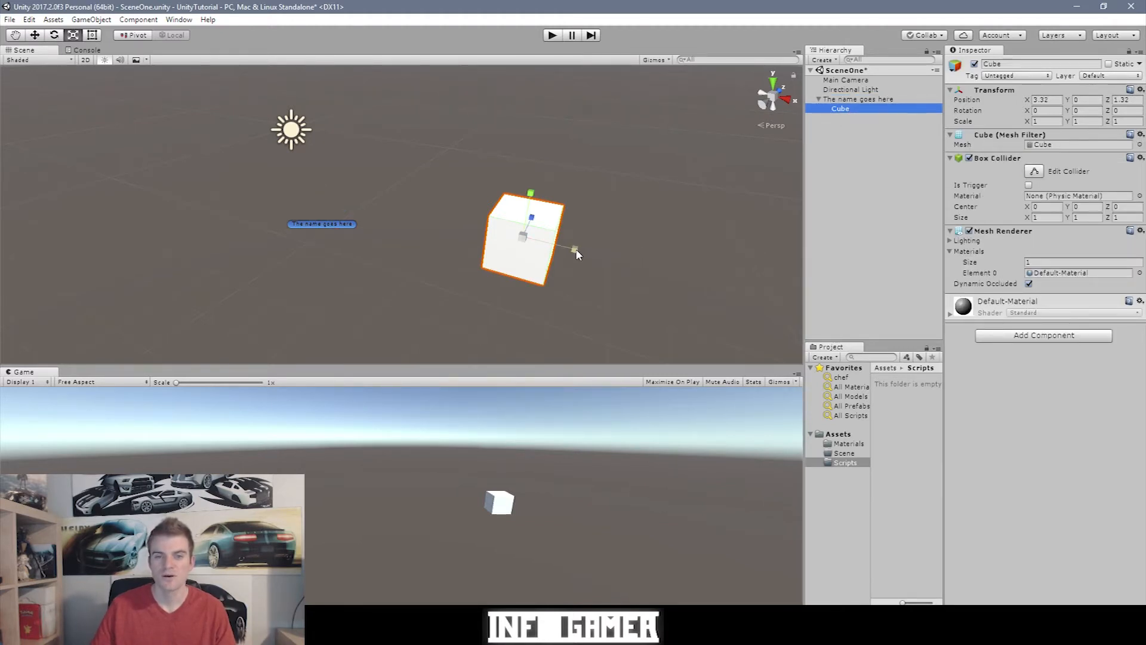
left_click_drag(576, 254, 668, 263)
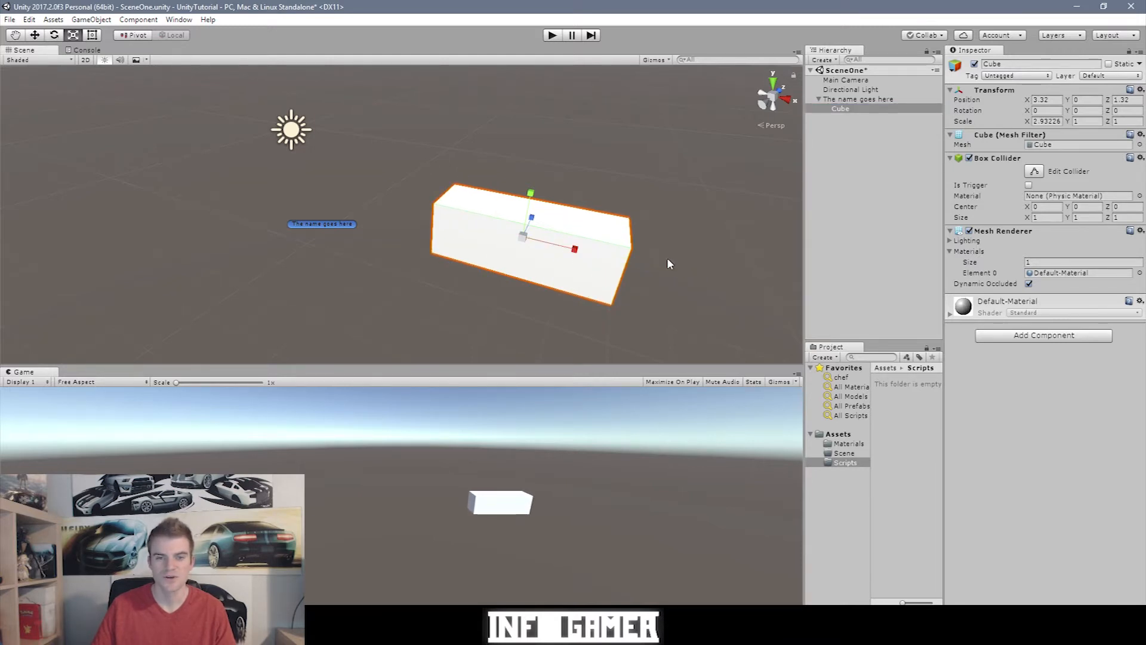
left_click_drag(533, 218, 530, 193)
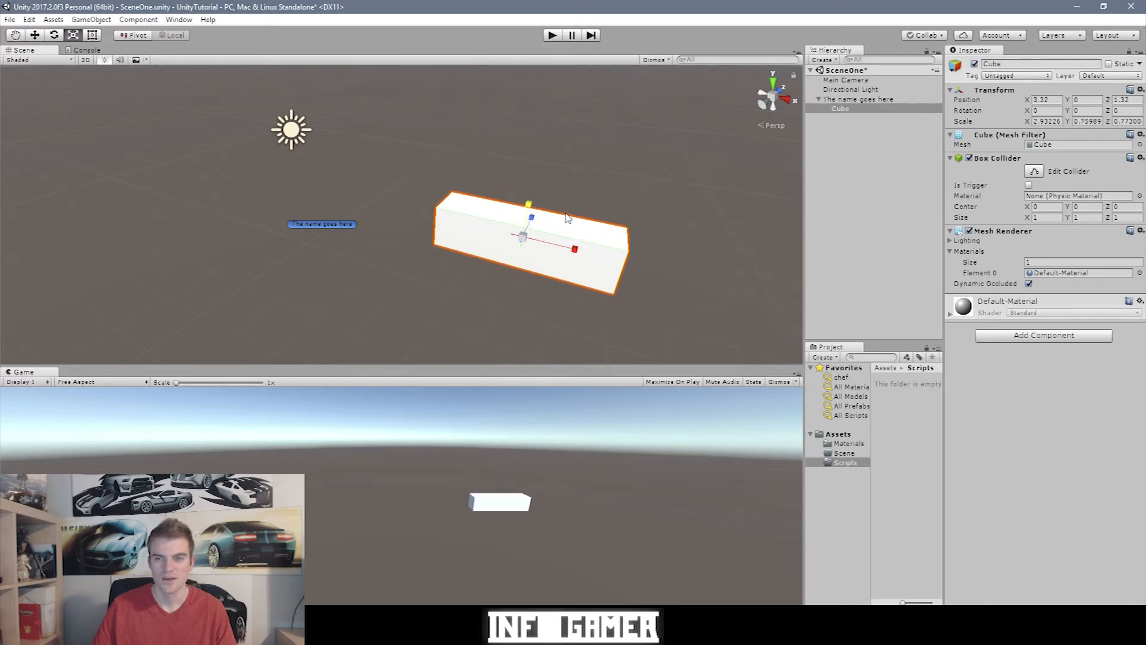
left_click_drag(528, 243, 666, 220)
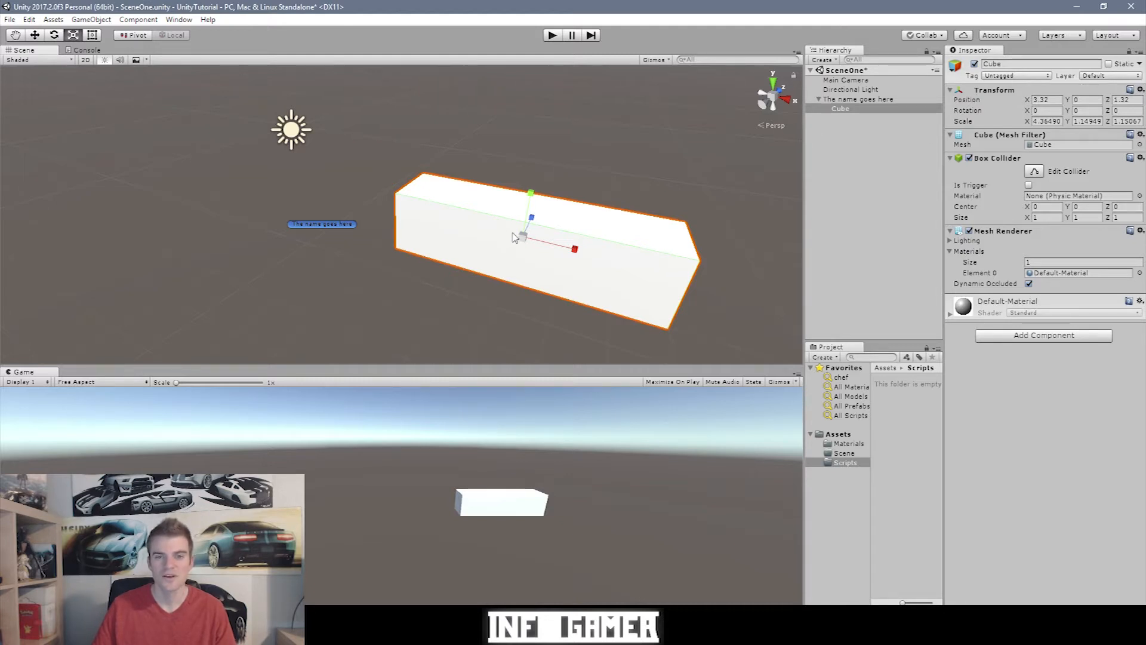
left_click_drag(523, 236, 535, 271)
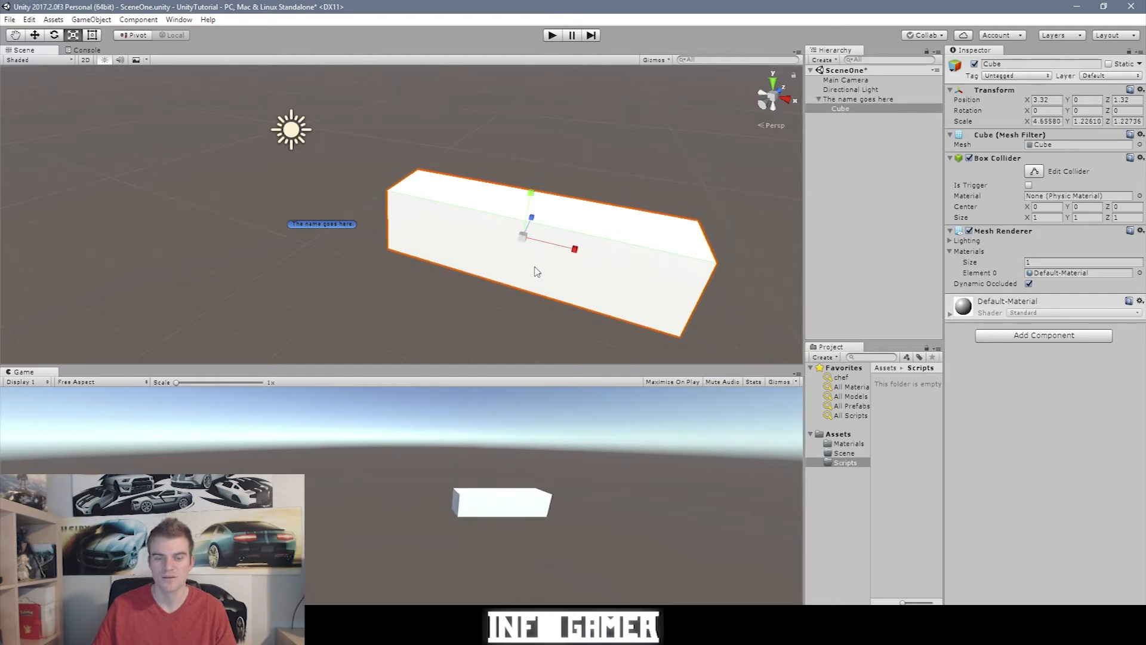
left_click(98, 39)
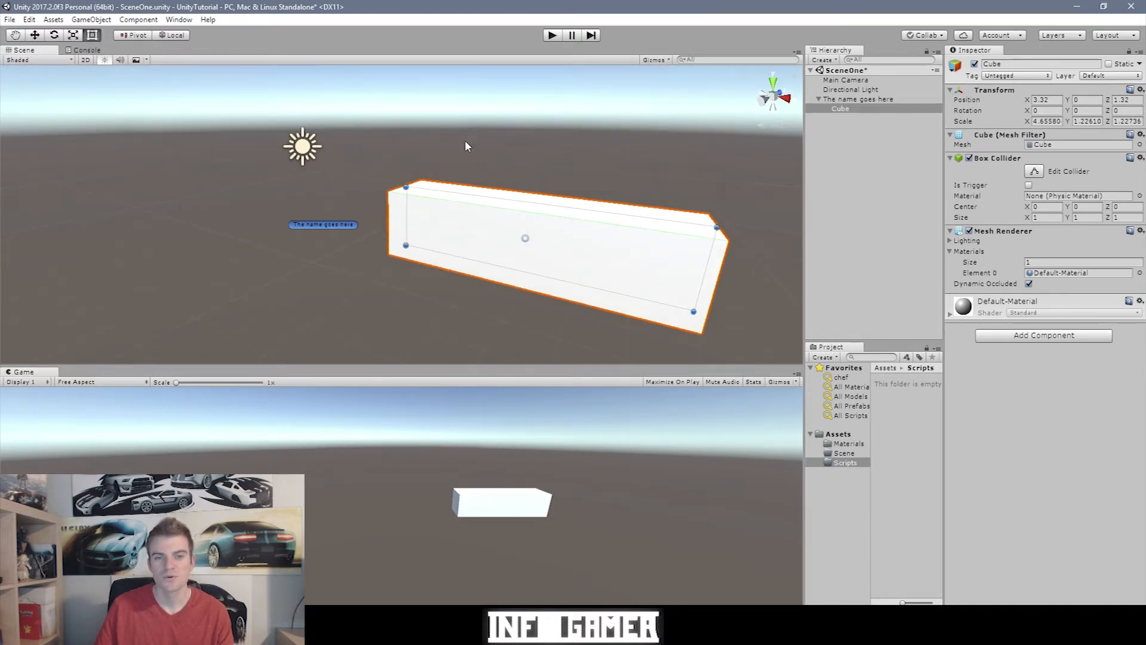
Step: In 2D front view, drag the Cube's Rect corners to about 4.40 by 2.37, undoing the last resize
left_click(85, 61)
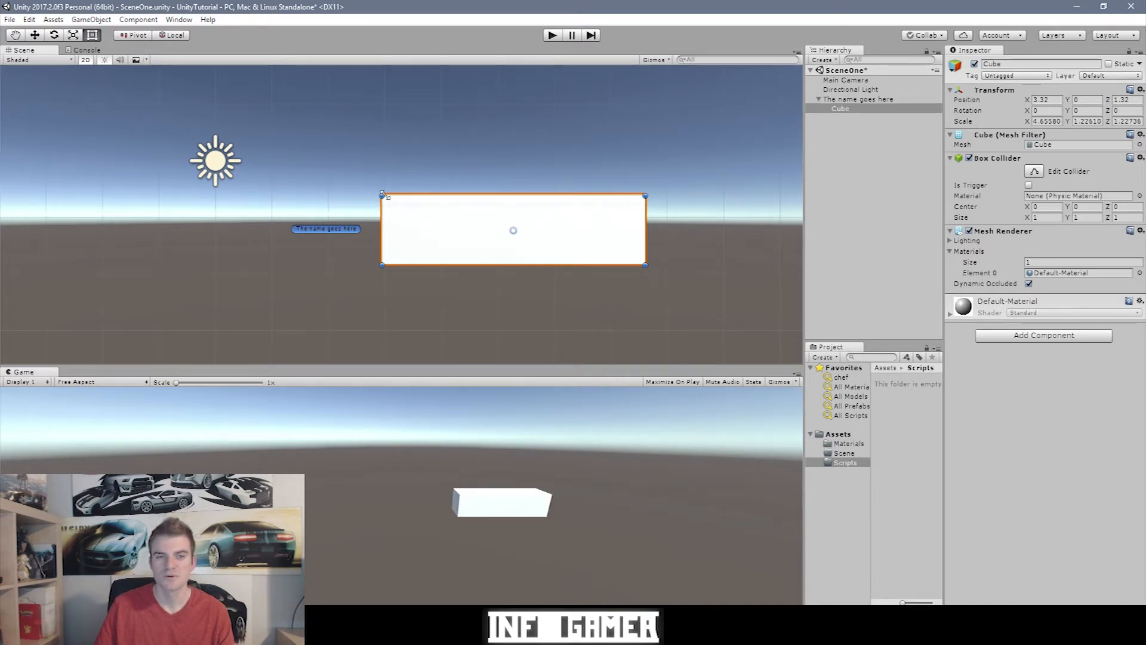
left_click_drag(380, 192, 354, 115)
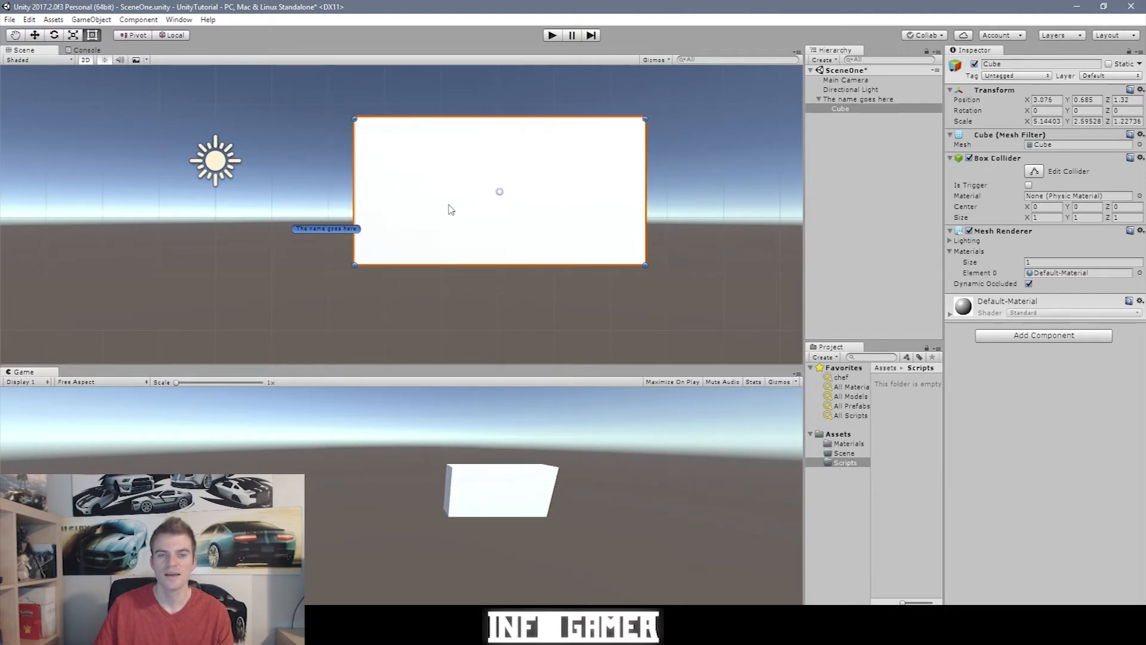
left_click_drag(472, 212, 504, 223)
key("ctrl+z")
key("ctrl+z")
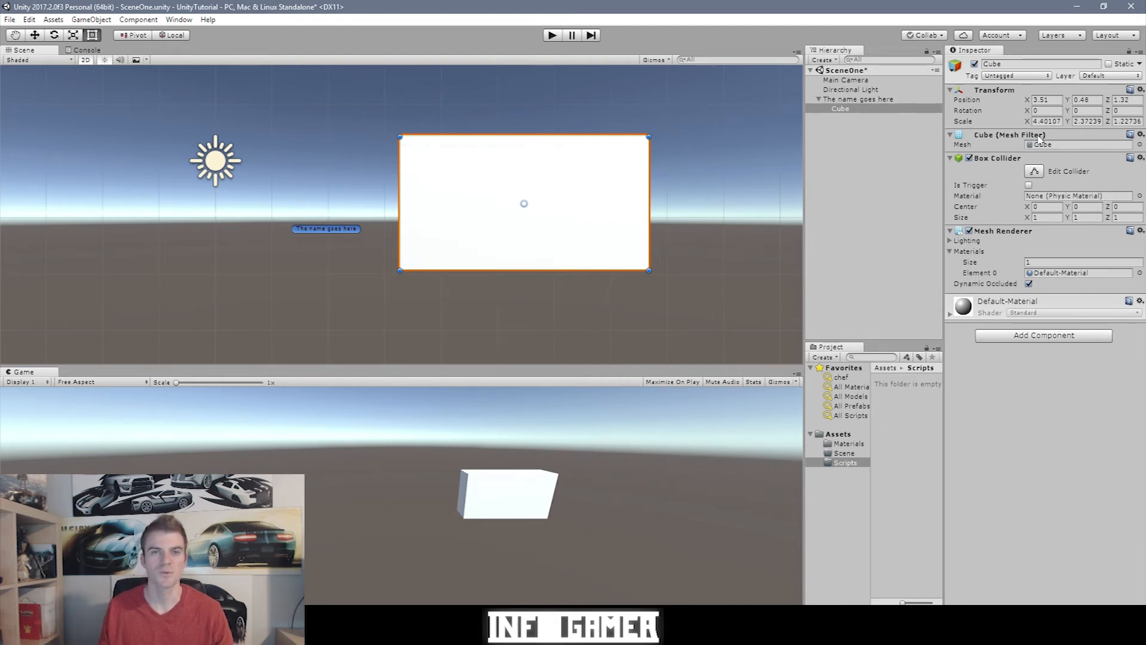
Step: Select 'The name goes here', then its child Cube in the Hierarchy
left_click(858, 99)
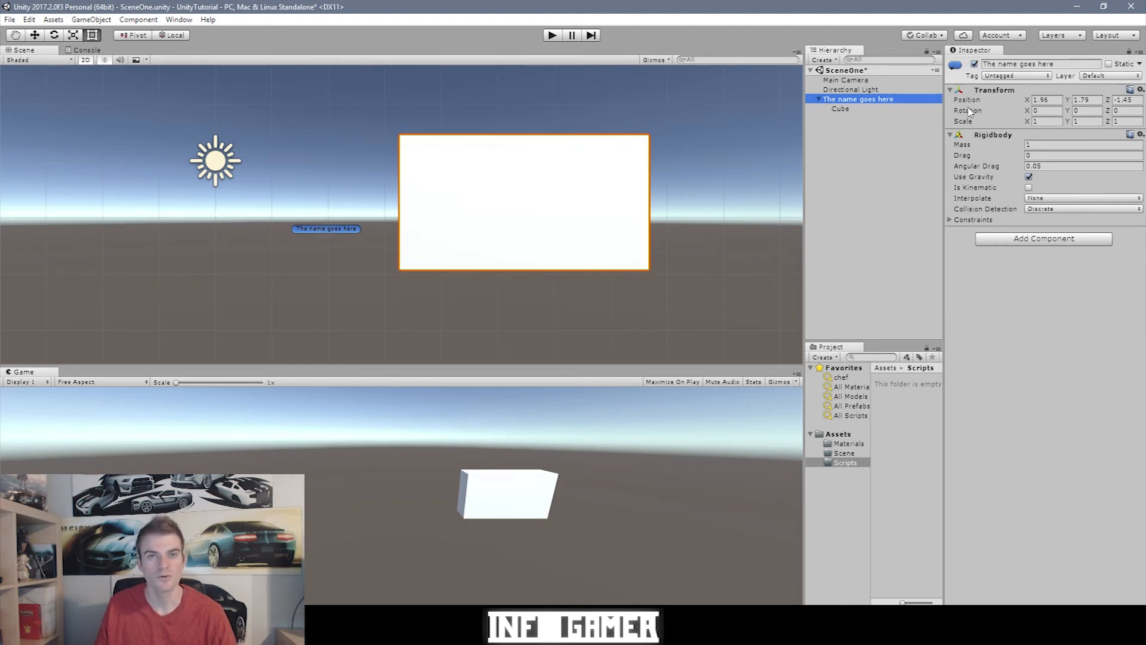
left_click(841, 110)
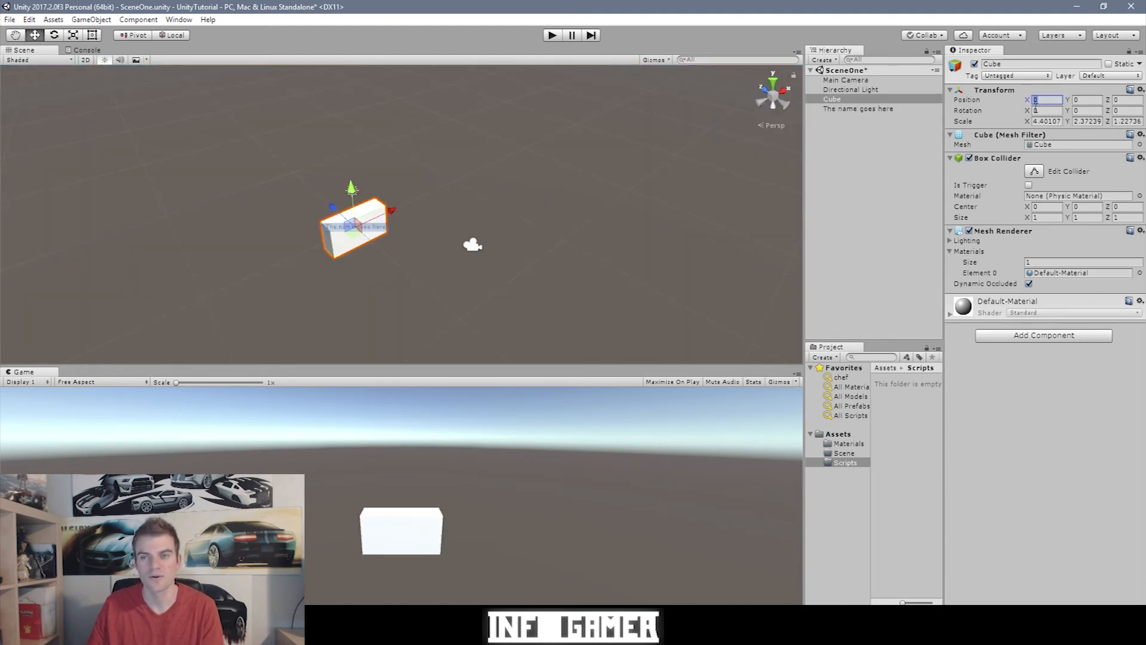
Step: Set the Cube's Position to X 5, Y 10, Z -5
type("5")
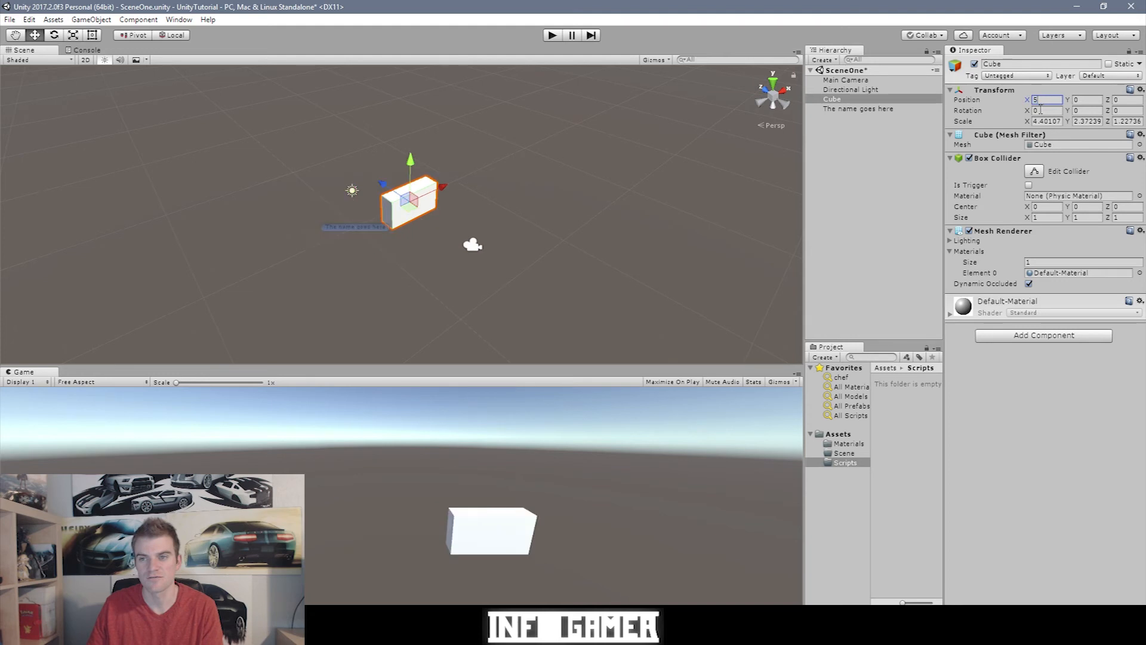
left_click(1086, 101)
type("10")
left_click(1128, 102)
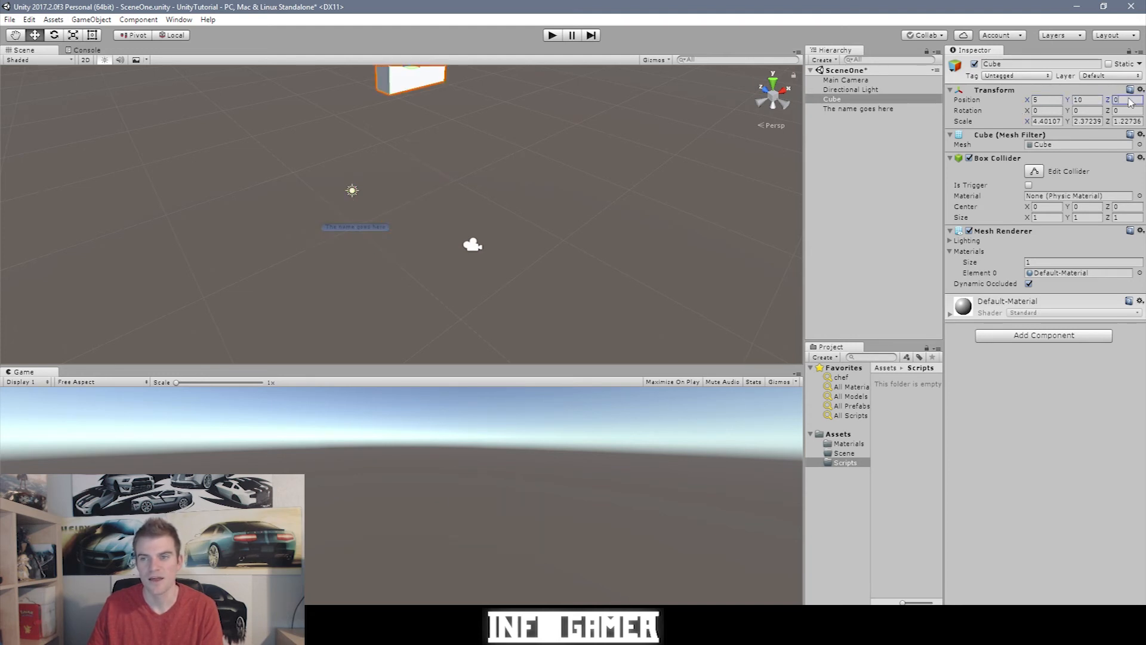
type("-5")
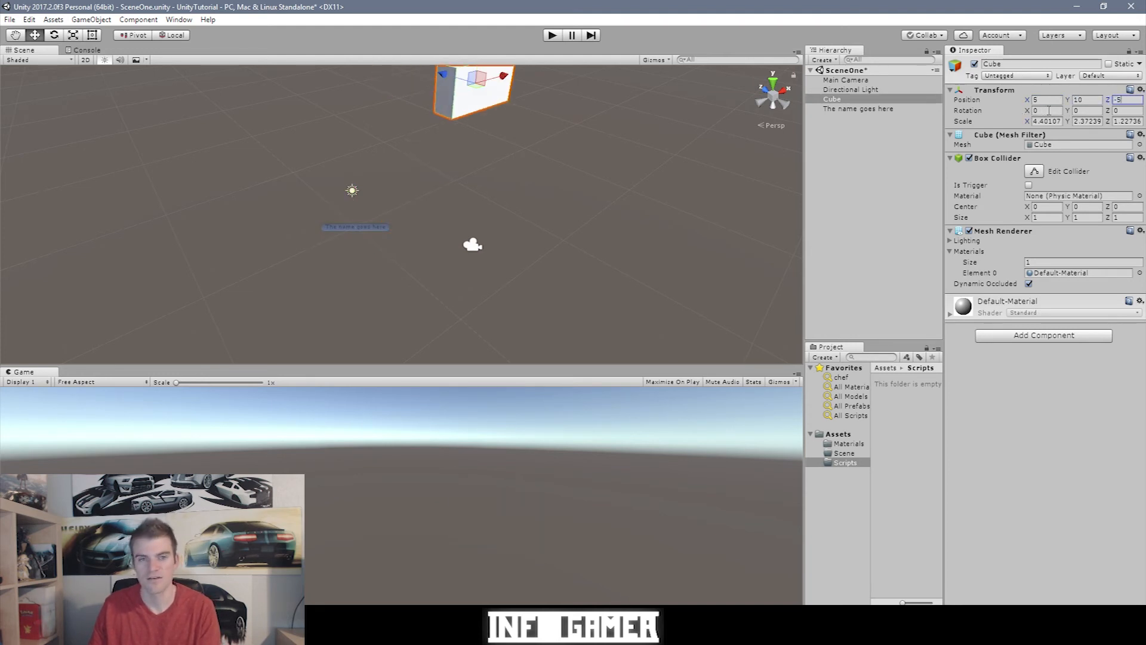
Step: Orbit the Scene view to find the raised Cube and select it to check its position
left_click_drag(328, 172, 430, 325, "alt")
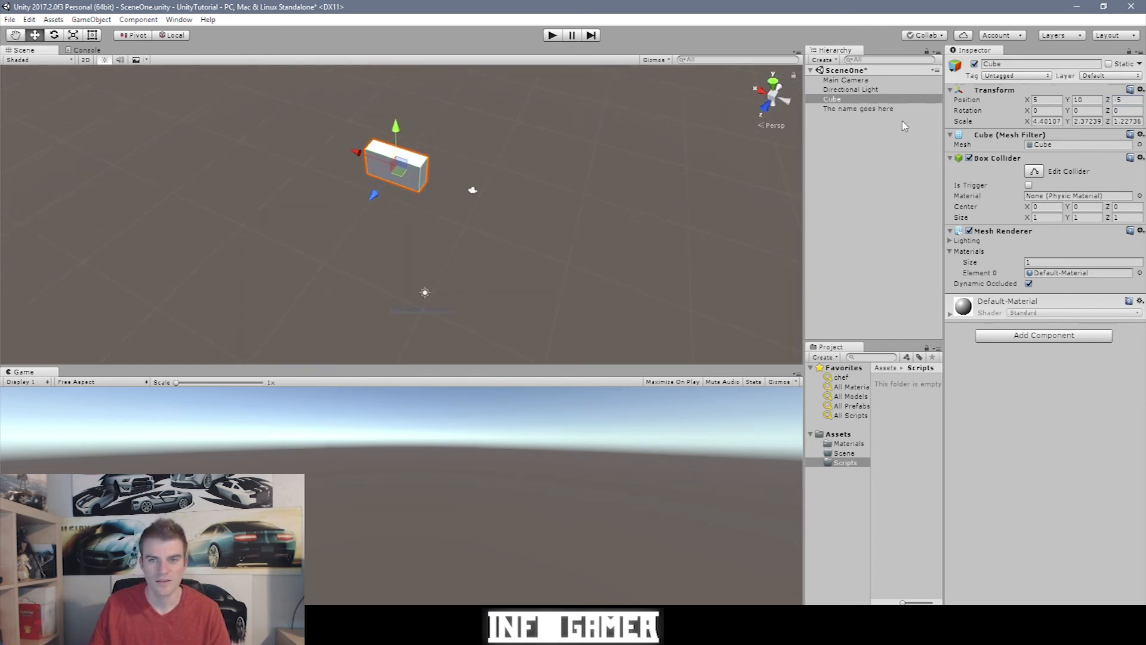
left_click(863, 109)
left_click_drag(486, 285, 500, 173, "alt")
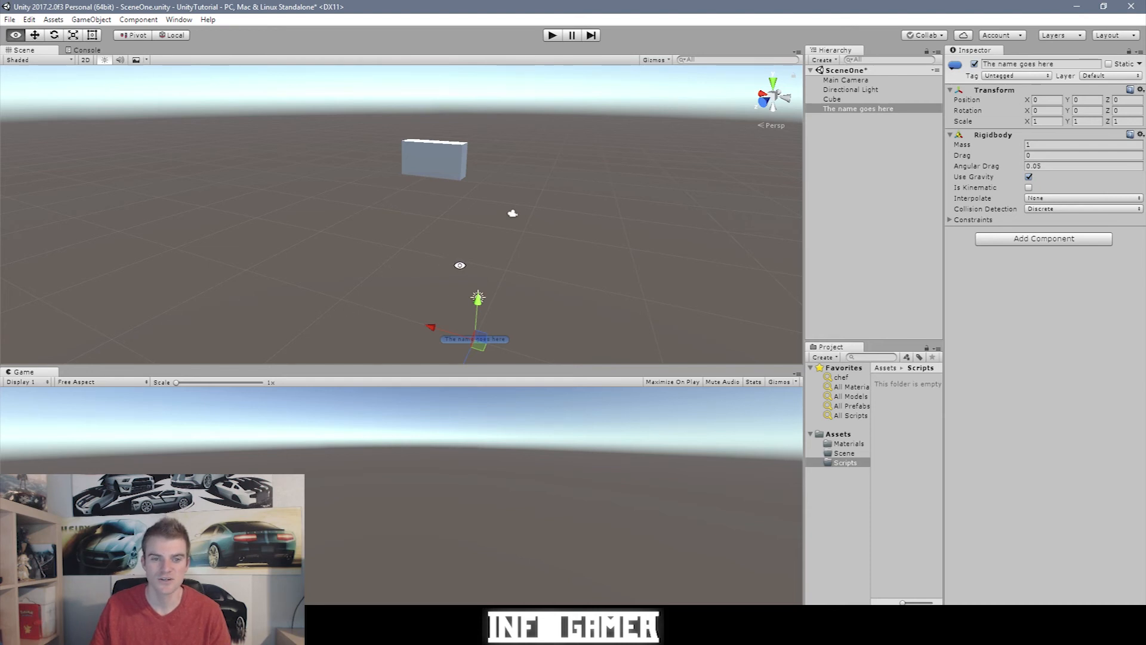
left_click_drag(459, 266, 284, 253, "alt")
left_click_drag(396, 94, 417, 172, "alt")
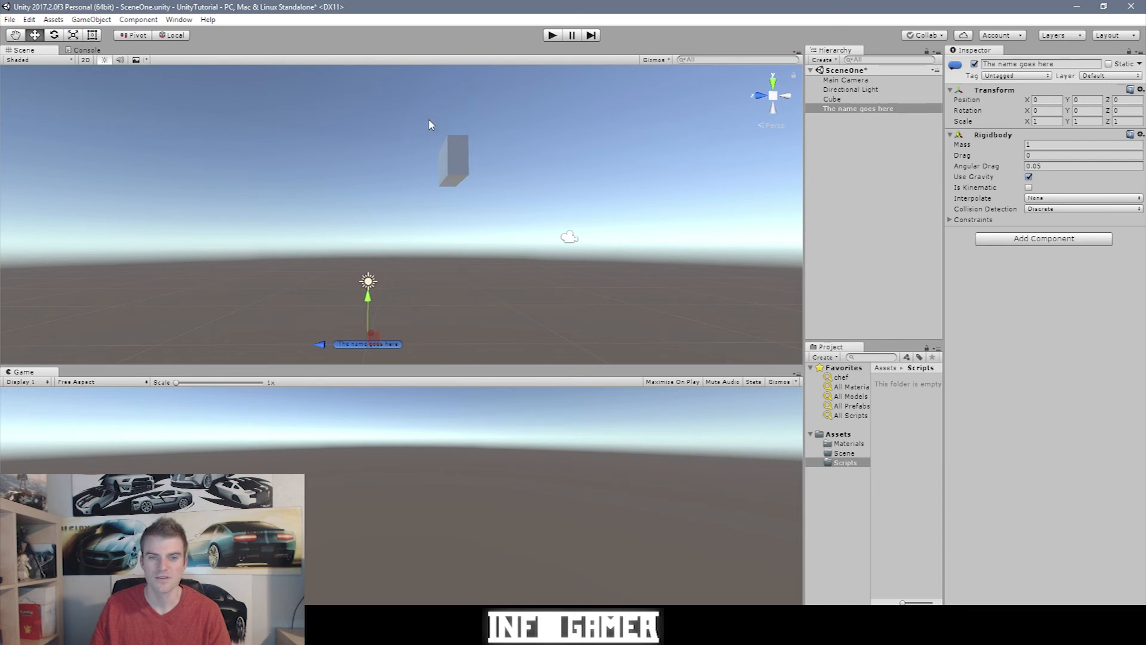
left_click(455, 160)
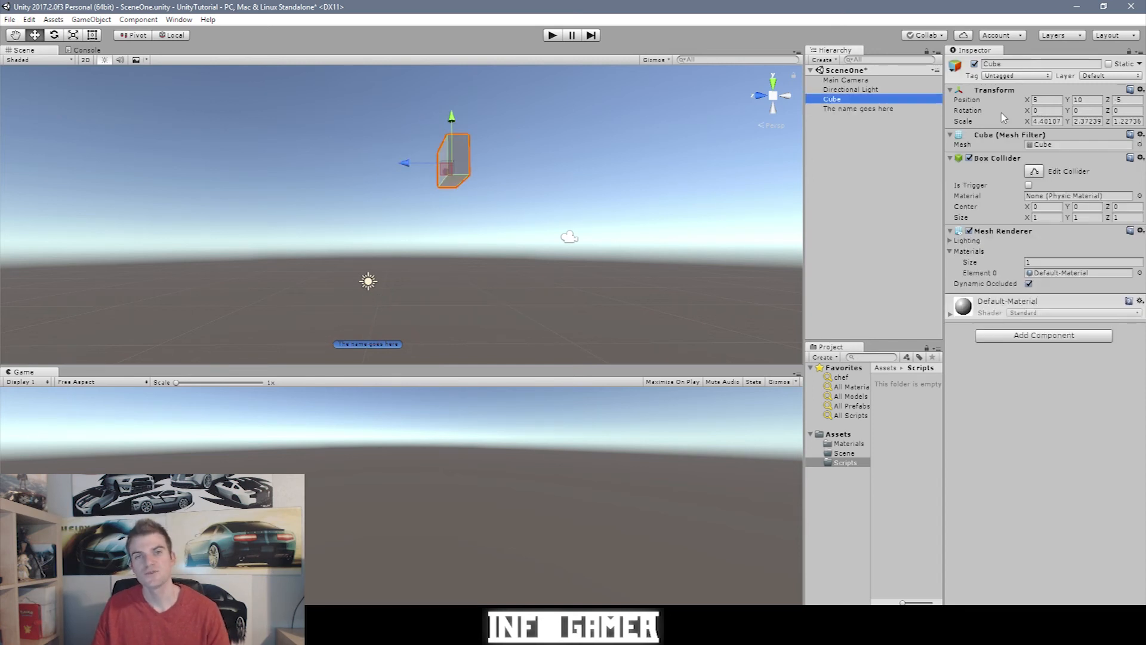